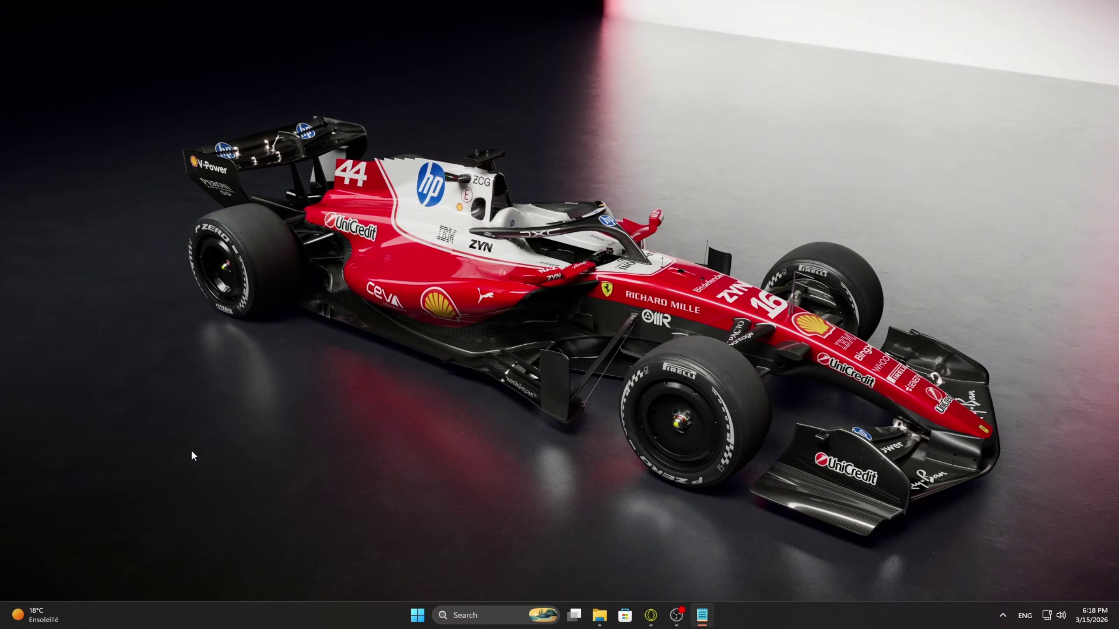
Disable fullscreen optimizations for the re9 application in the RESIDENT_EVIL_requiem folder through its compatibility properties, and accept the change.
left_click(599, 613)
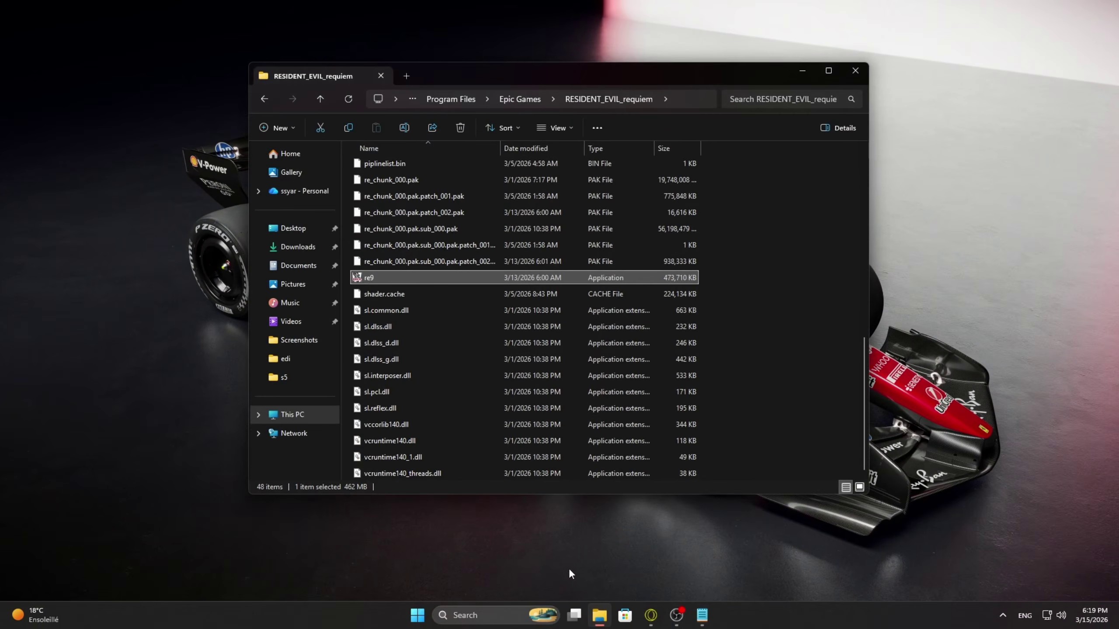
right_click(416, 280)
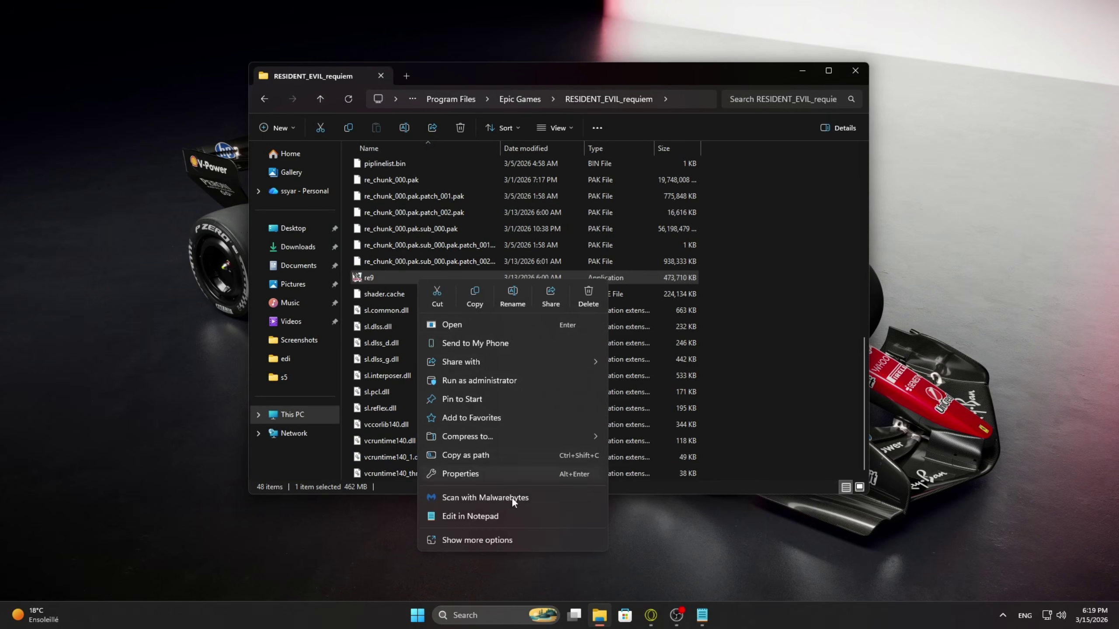
left_click(507, 541)
left_click(496, 542)
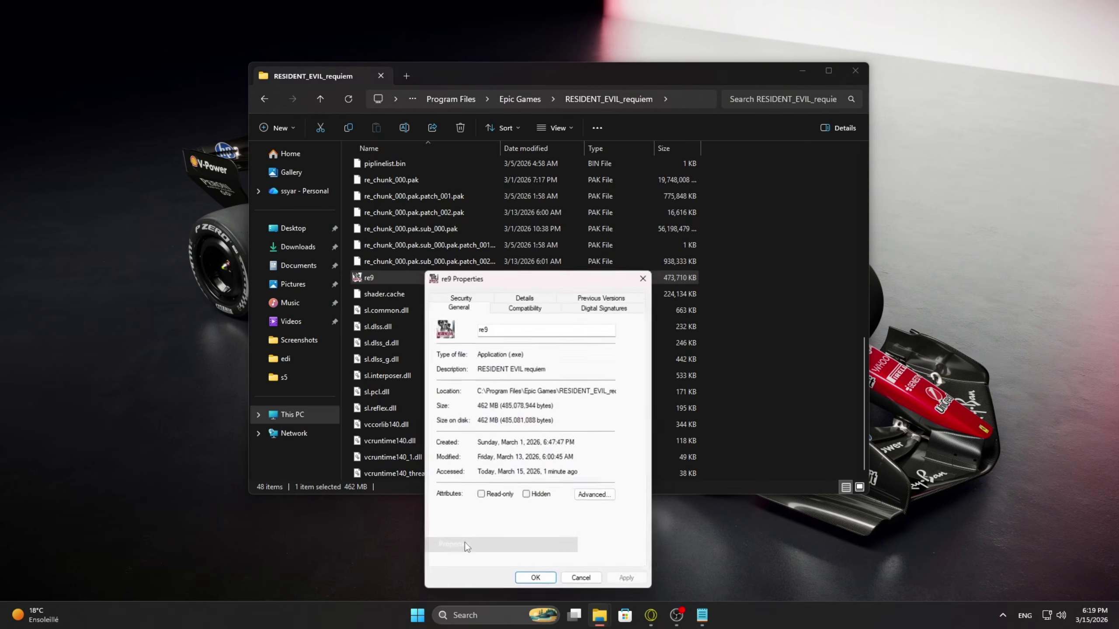
left_click_drag(554, 283, 564, 155)
left_click(550, 181)
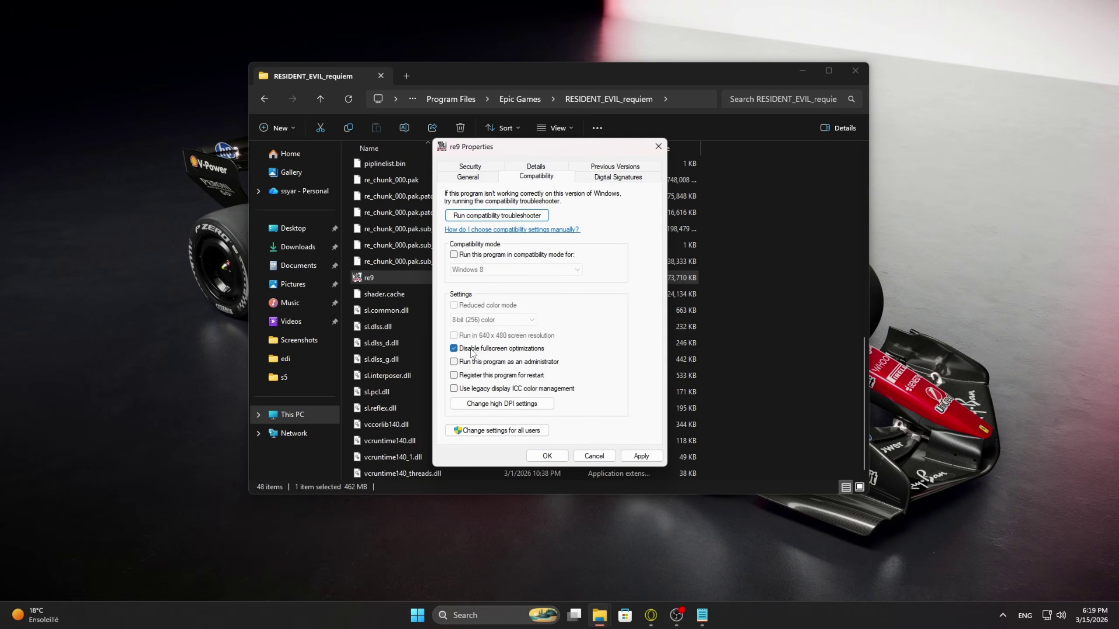
left_click(549, 456)
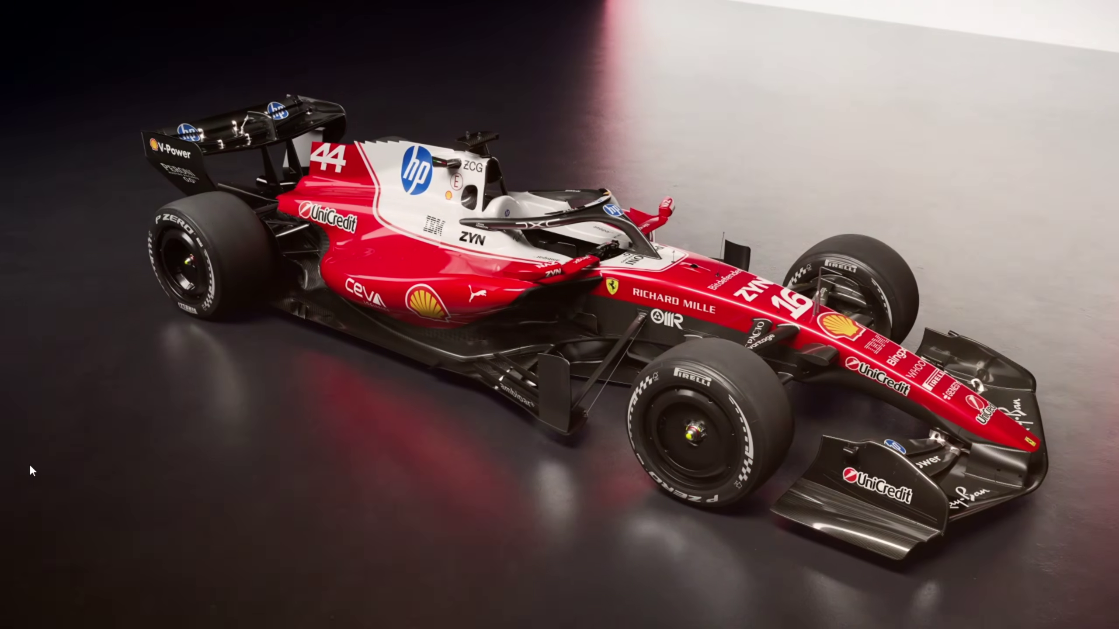
Clean up the temporary Windows installation files from the cleanup recommendations in the Windows storage settings, leaving Downloads unselected.
key("super+i")
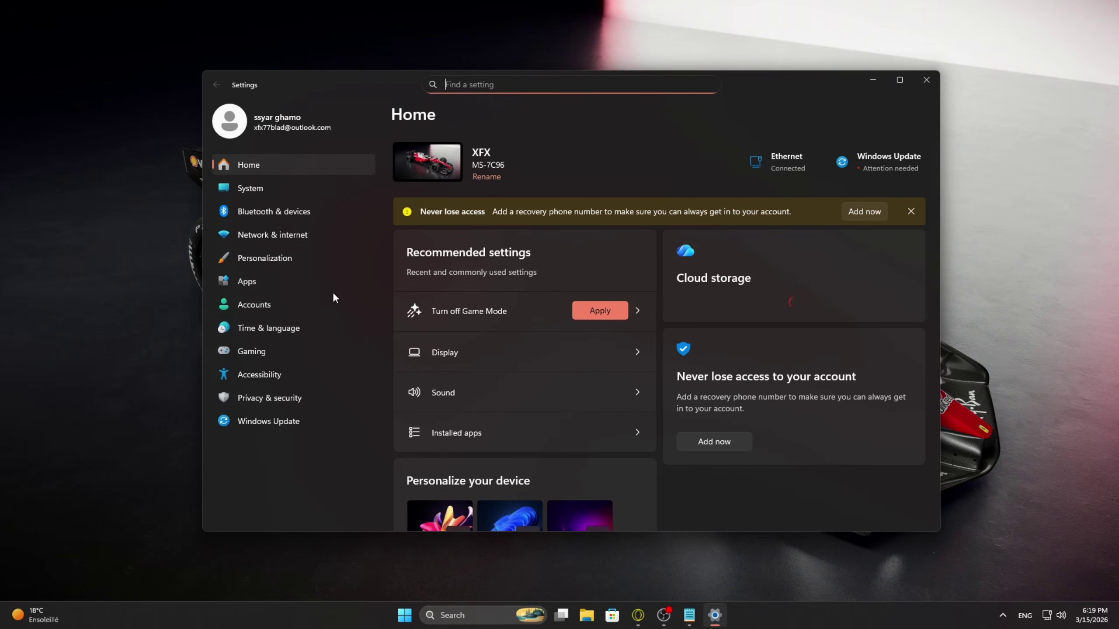
left_click(300, 194)
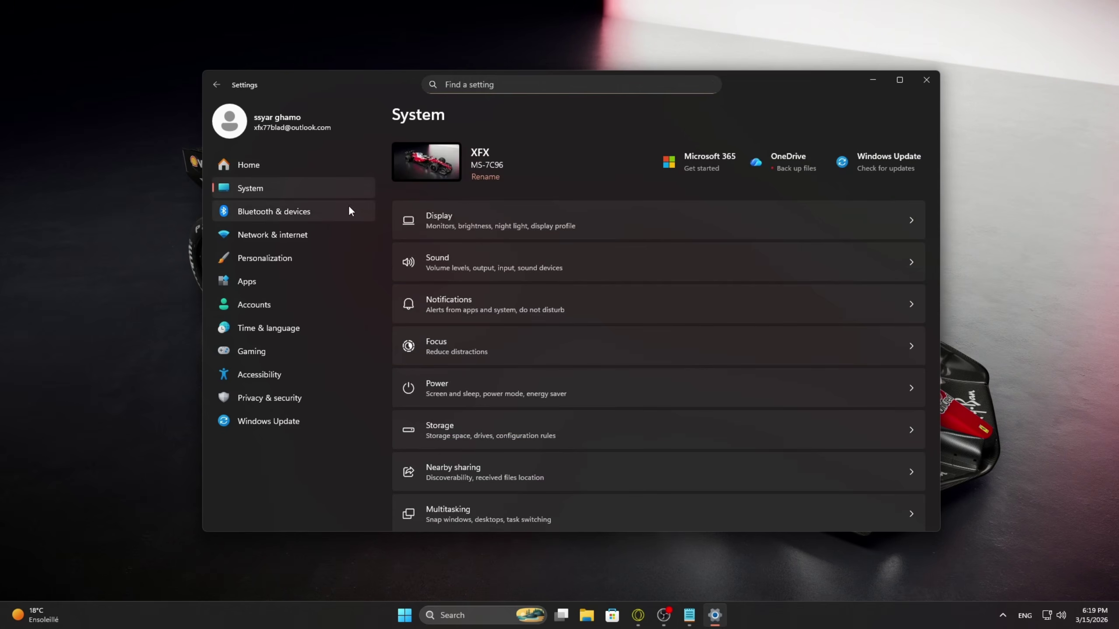
left_click(532, 425)
scroll(534, 424, "down", 3)
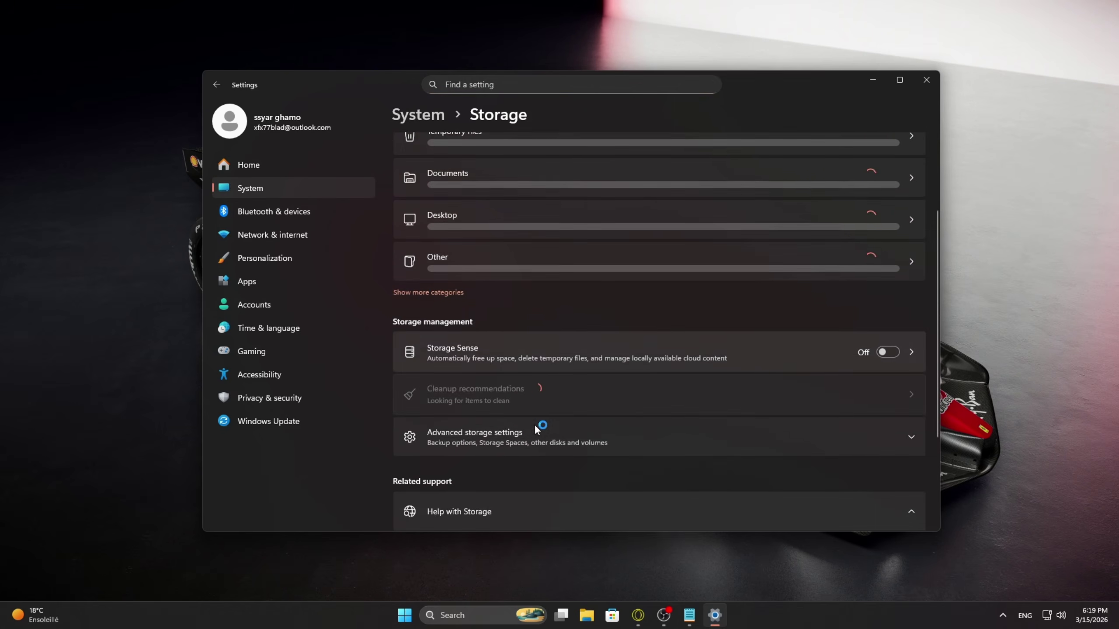
left_click(534, 410)
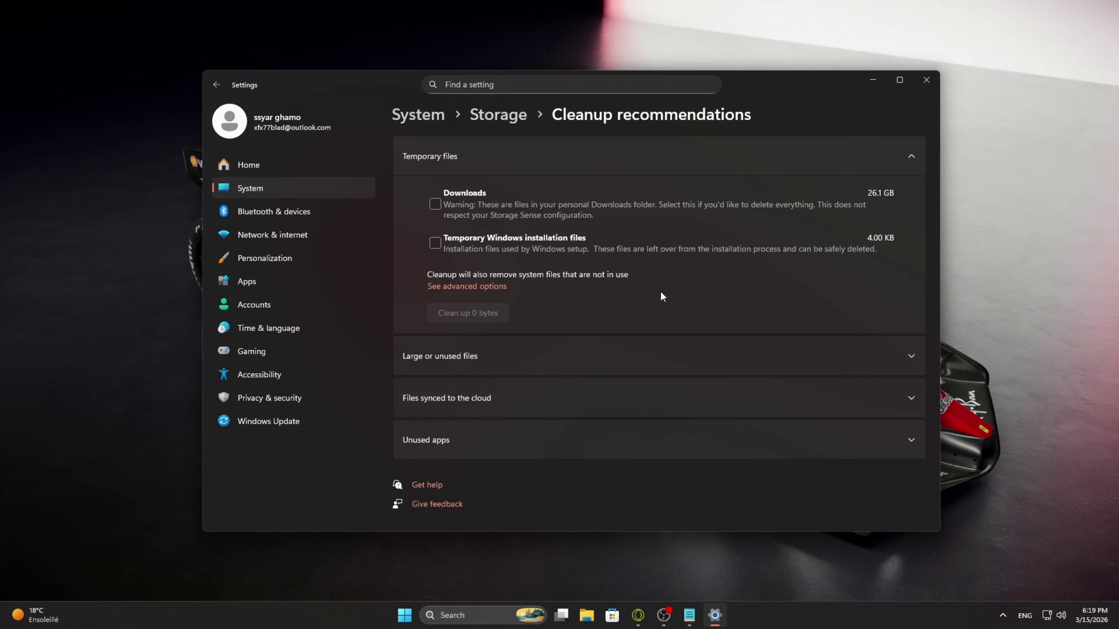
left_click(517, 257)
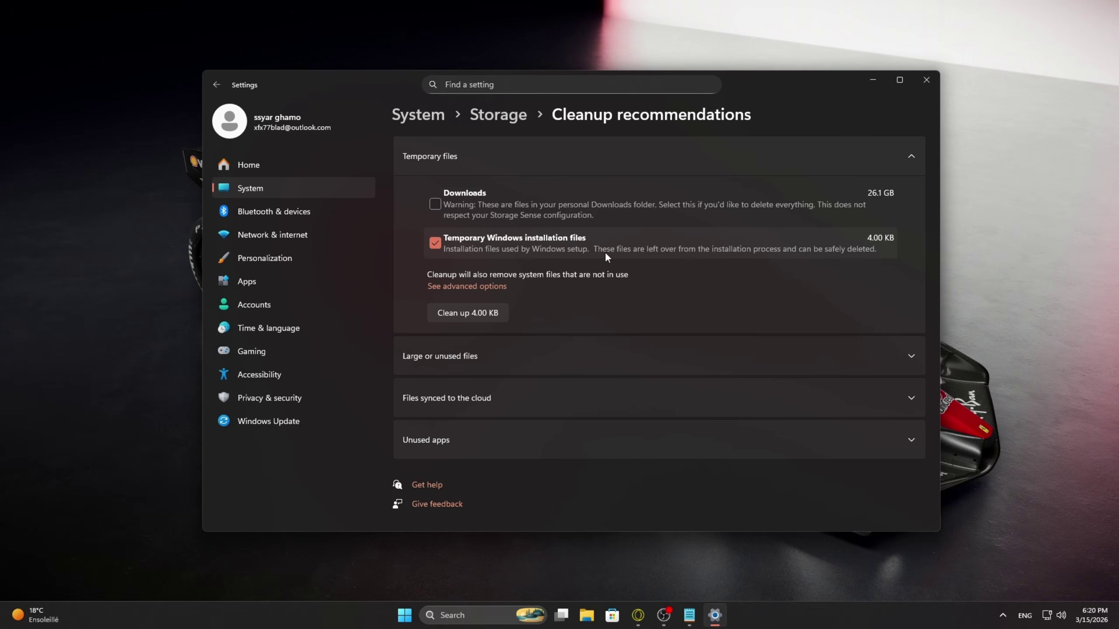
left_click(492, 312)
left_click(525, 336)
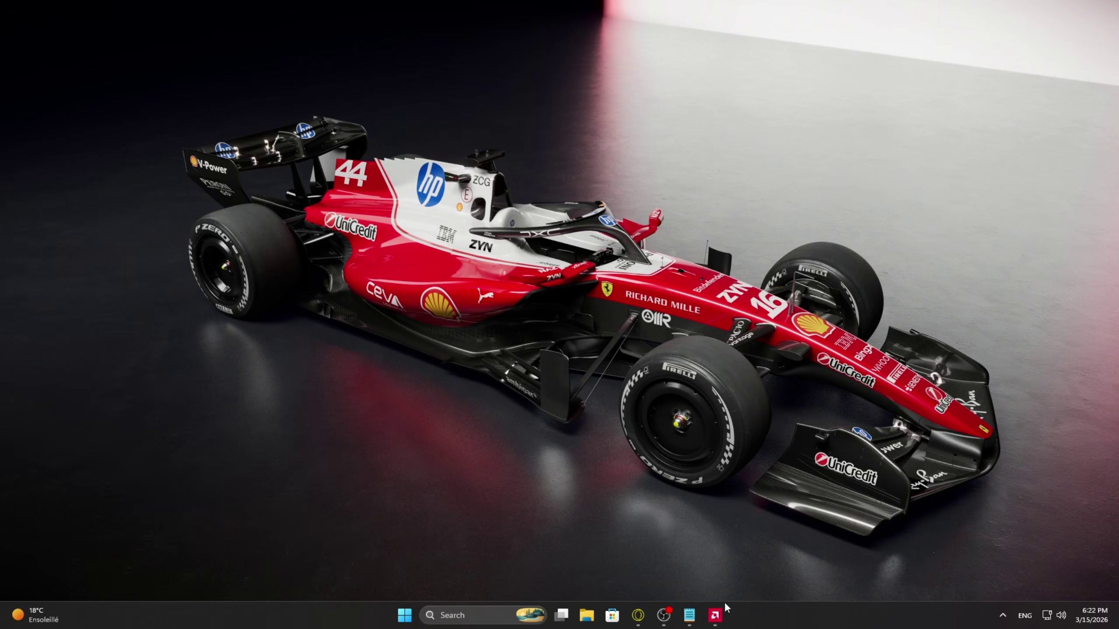
Switch to AMD Software and clear the shader cache from the global graphics options.
left_click(725, 611)
scroll(573, 389, "up", 10)
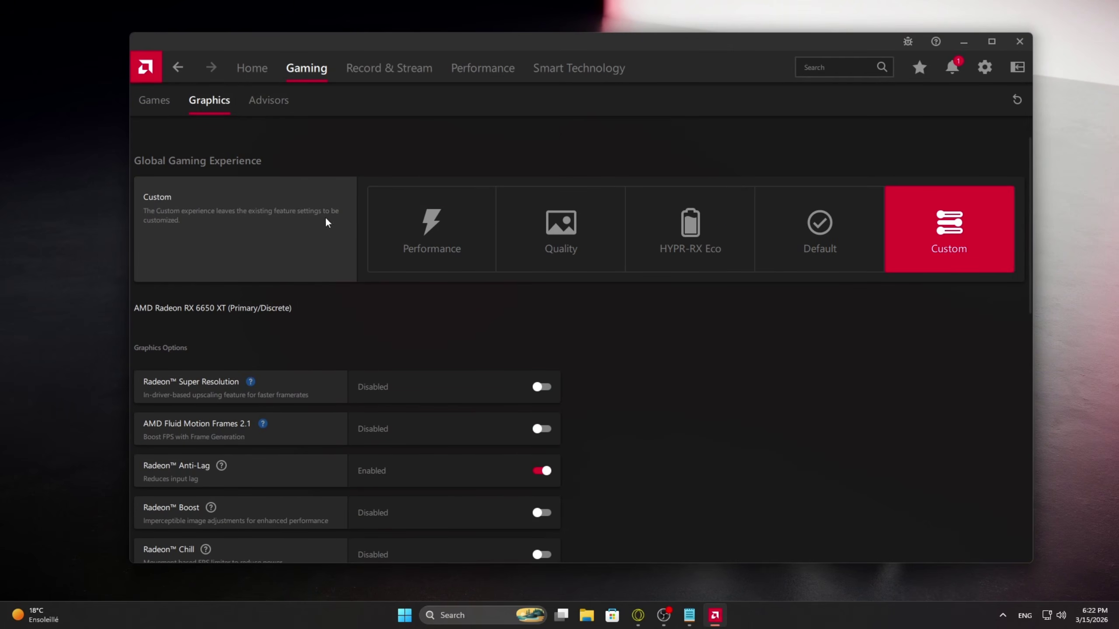
scroll(624, 336, "down", 8)
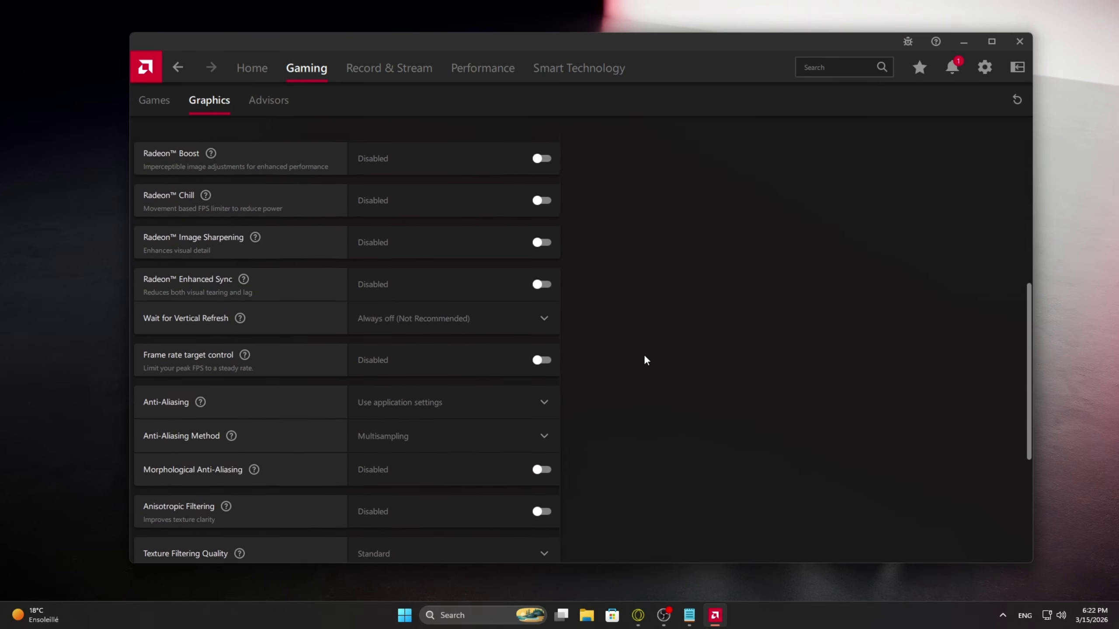
scroll(646, 361, "up", 3)
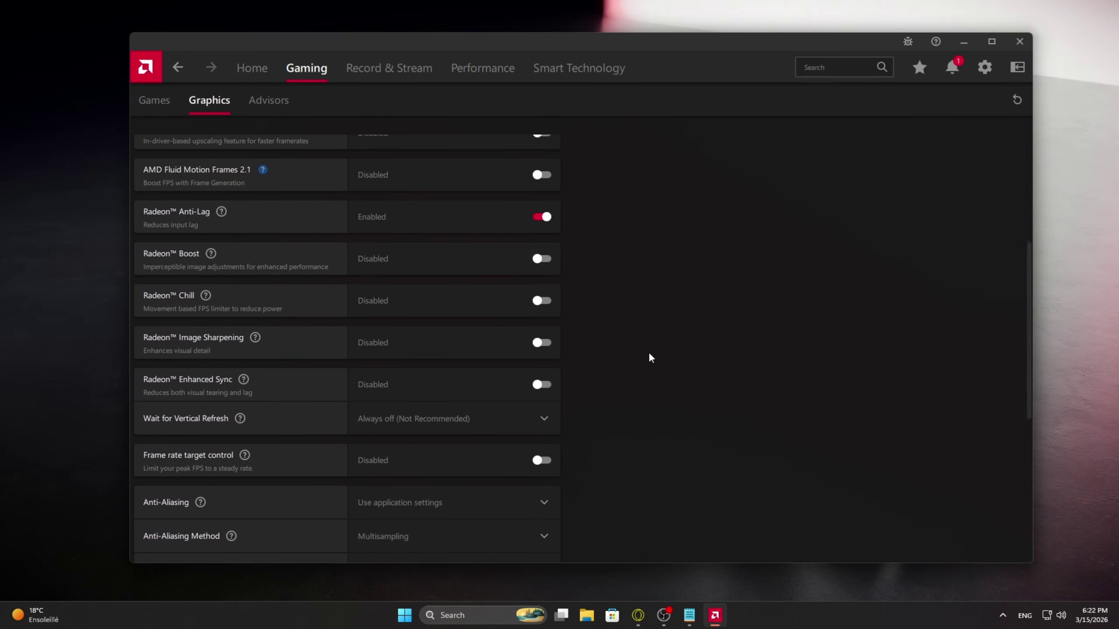
scroll(651, 358, "up", 1)
scroll(651, 357, "down", 10)
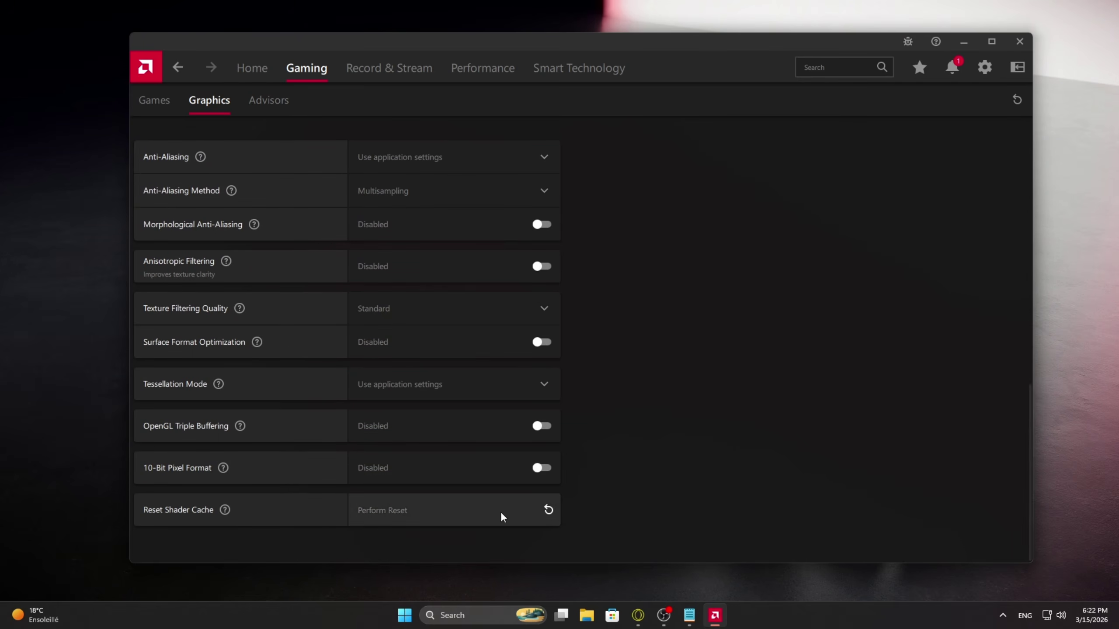
left_click(499, 512)
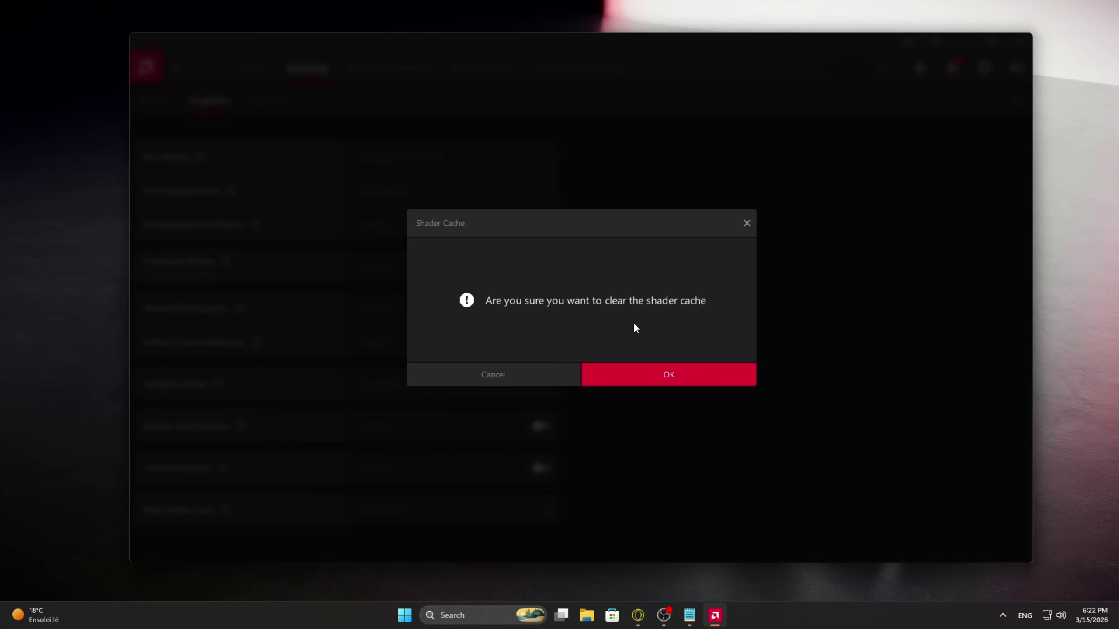
left_click(627, 383)
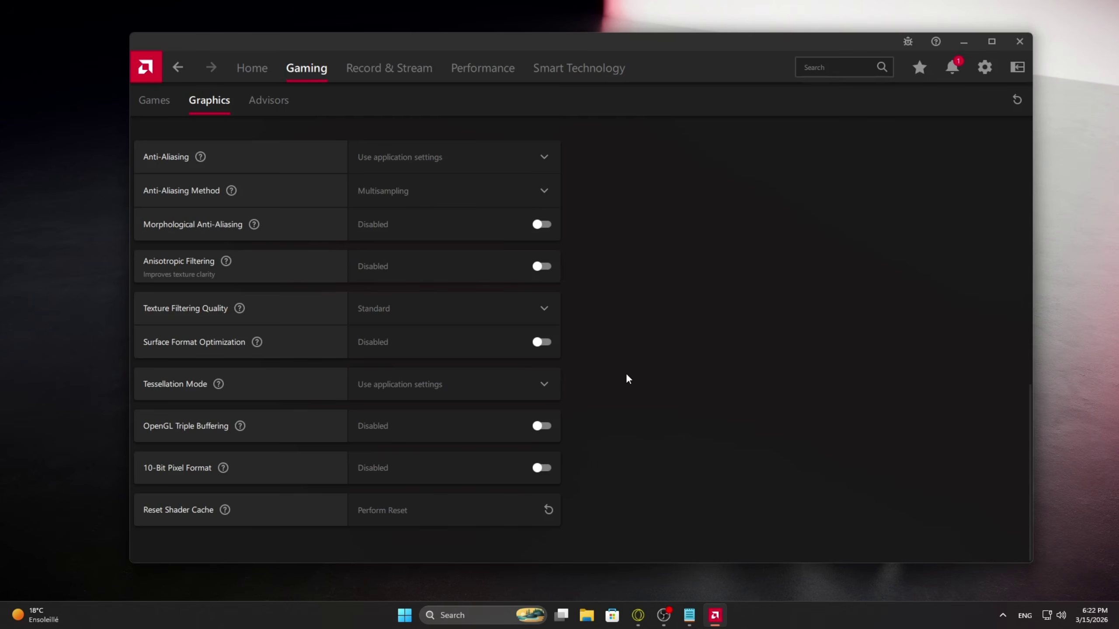
Set Texture Filtering Quality to Performance, keep Radeon Anti-Lag enabled, and close AMD Software.
left_click(438, 310)
left_click(428, 397)
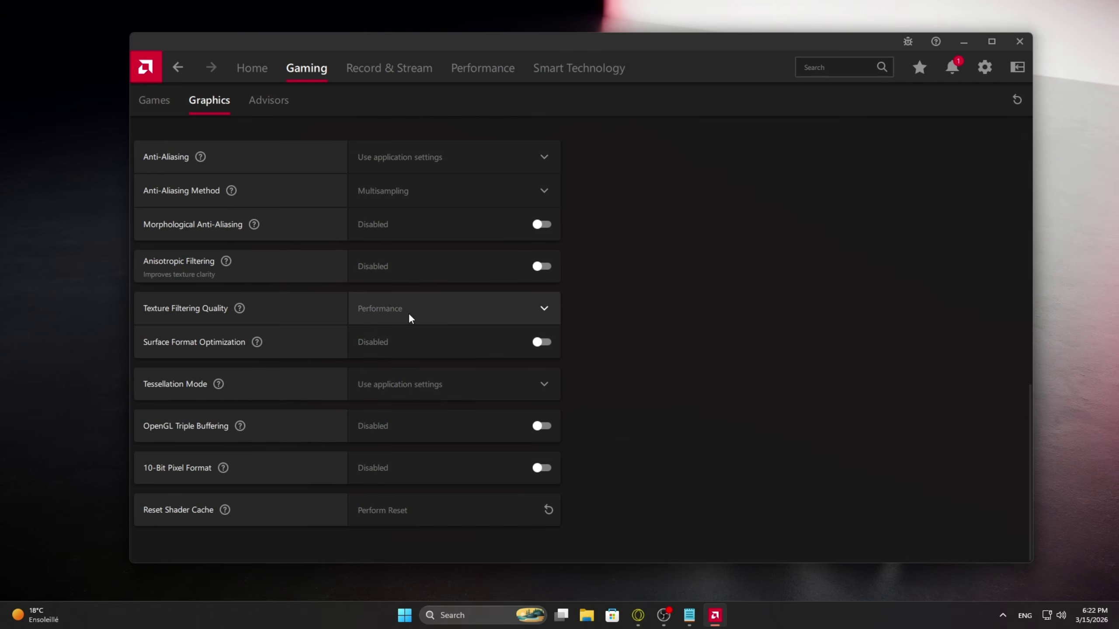
scroll(645, 333, "up", 12)
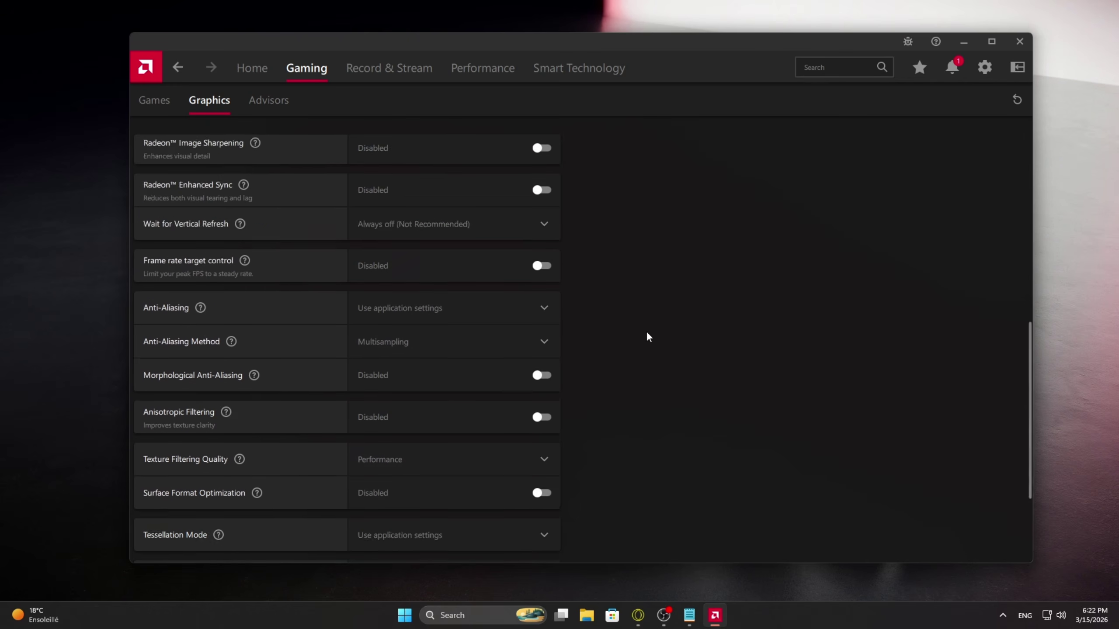
scroll(647, 337, "down", 6)
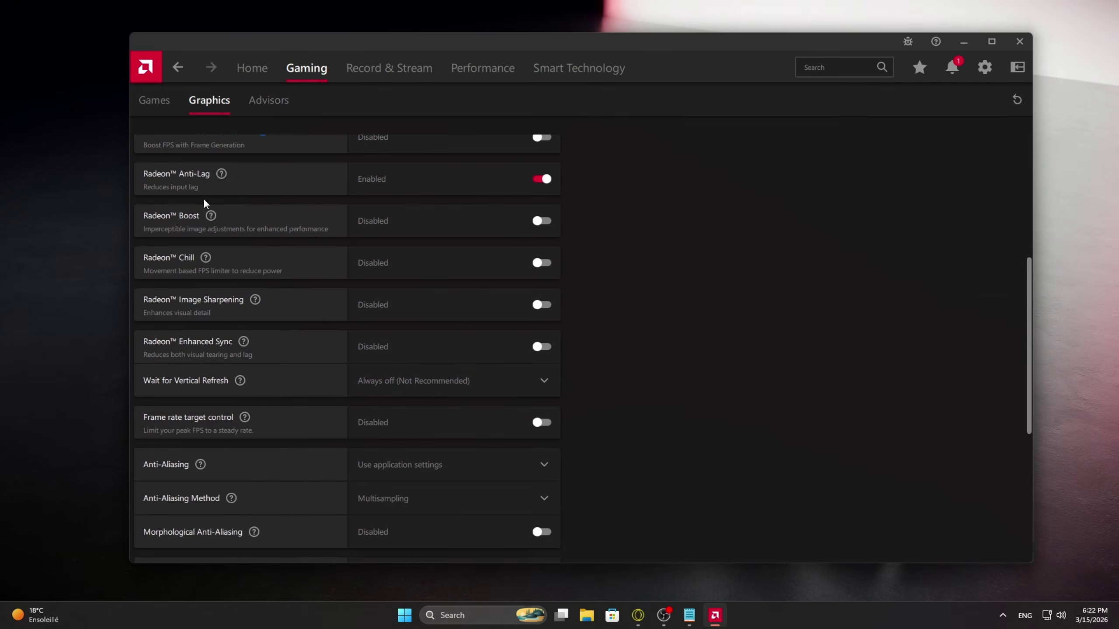
left_click(541, 180)
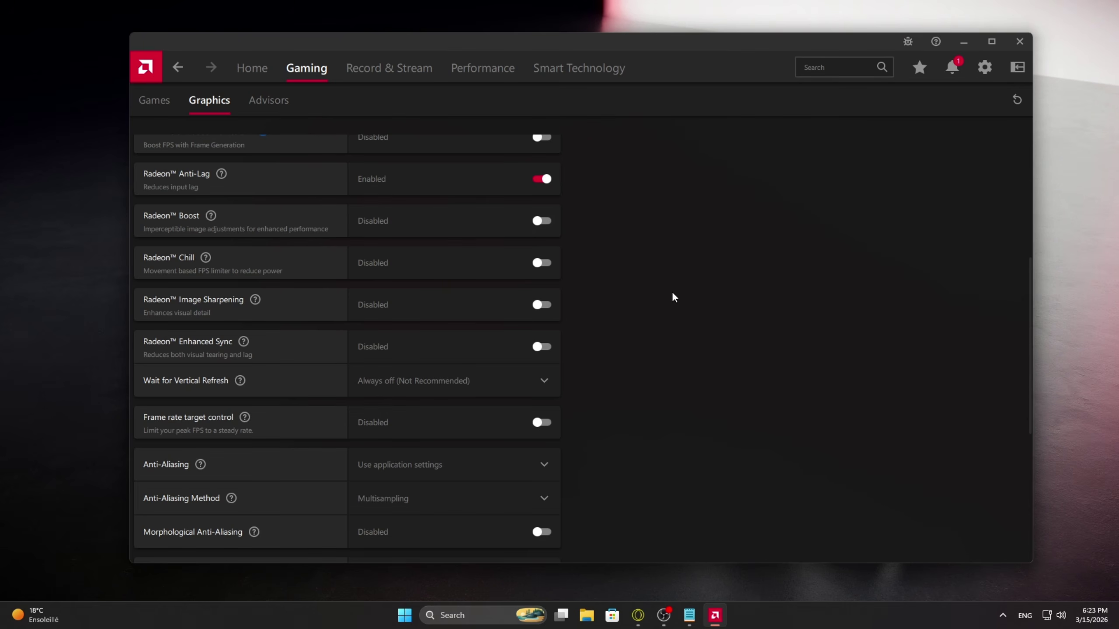
scroll(672, 295, "up", 6)
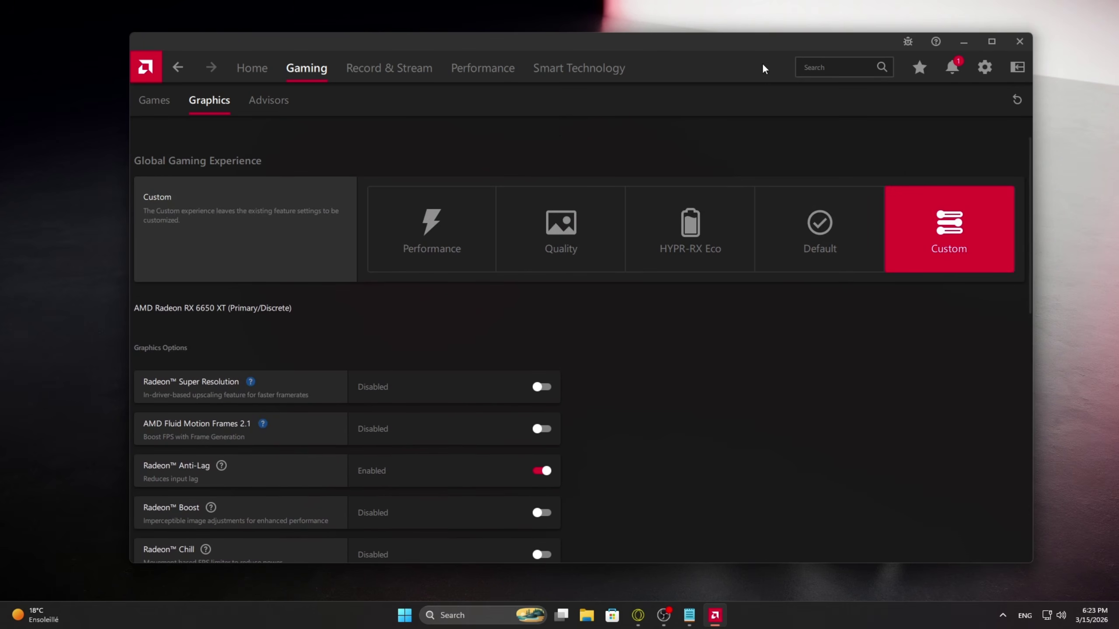
left_click(1020, 39)
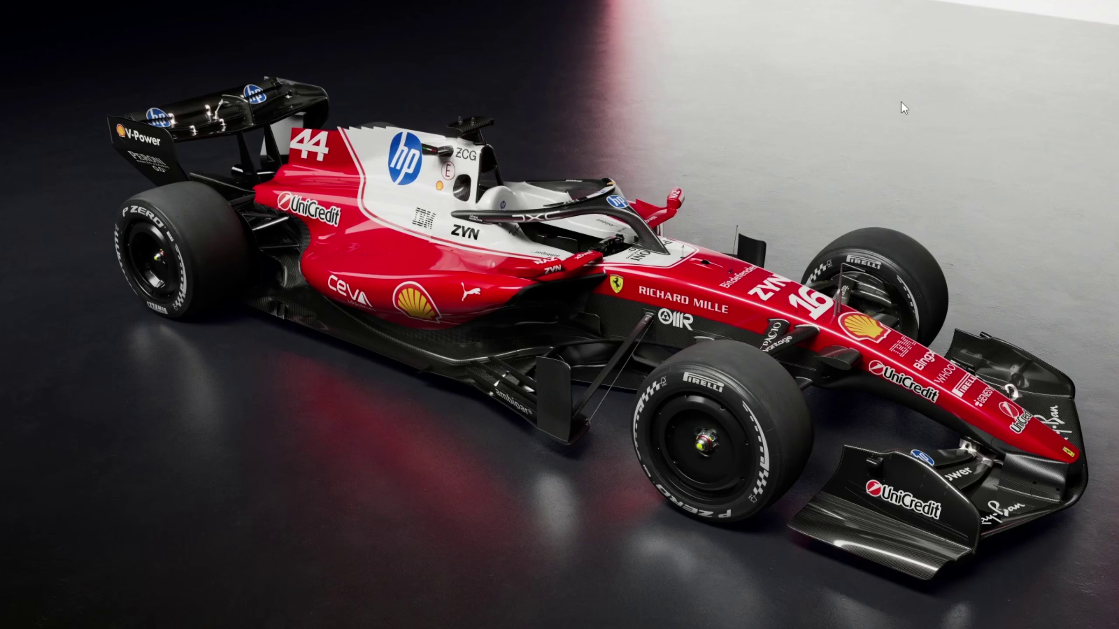